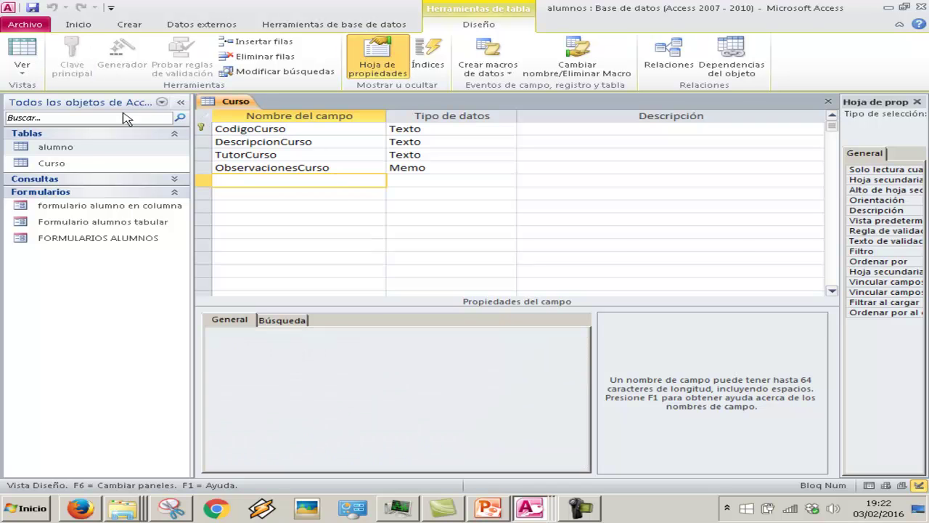
# Step: Open the empty Curso table and enter course CFGMI1, 'Ciclo Formato Grado medio', with its tutor's name
pyautogui.doubleClick(71, 147)
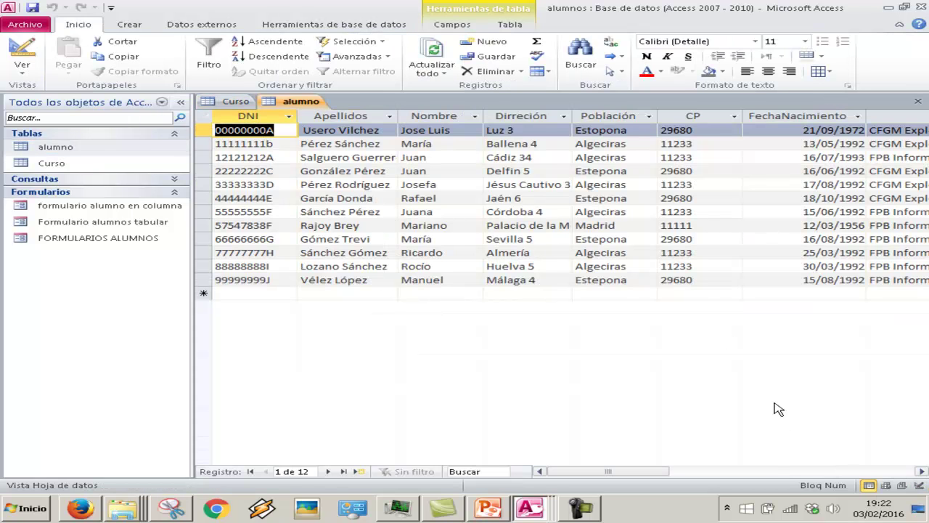
pyautogui.click(770, 471)
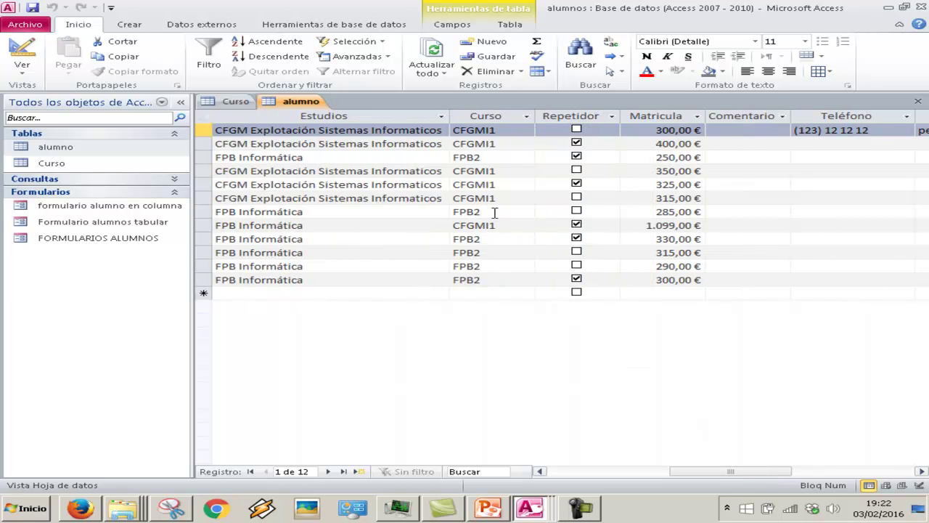
pyautogui.doubleClick(98, 163)
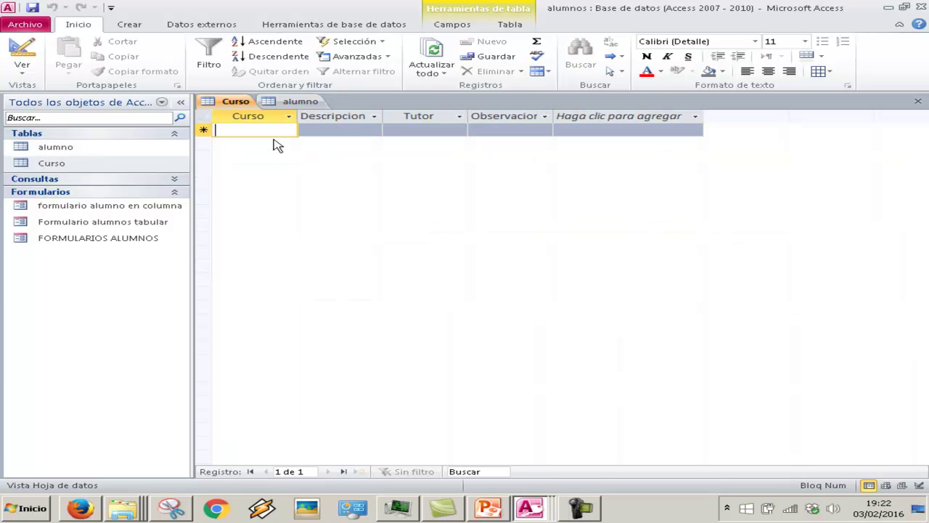
pyautogui.press('capslock')
pyautogui.write('CFGMI1')
pyautogui.press('Tab')
pyautogui.press('capslock')
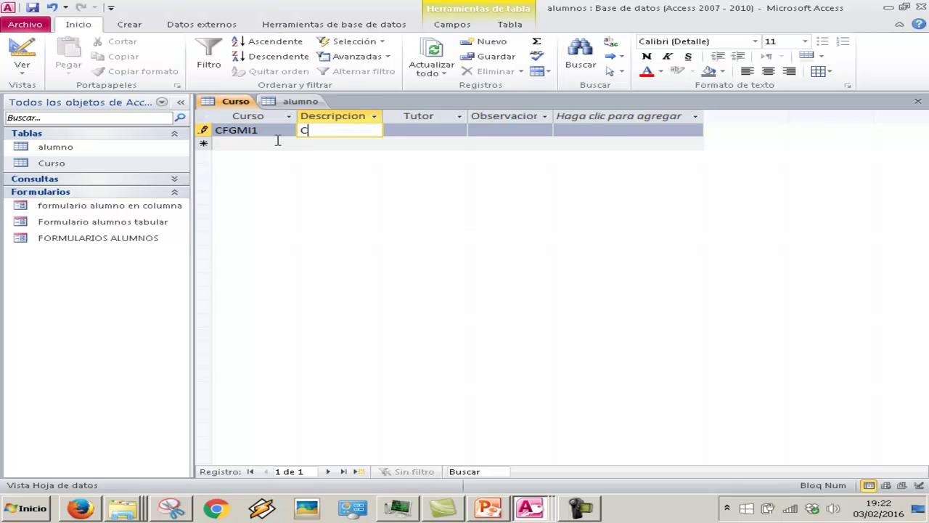
pyautogui.write('Ciclo Formato Grado medio')
pyautogui.press('Tab')
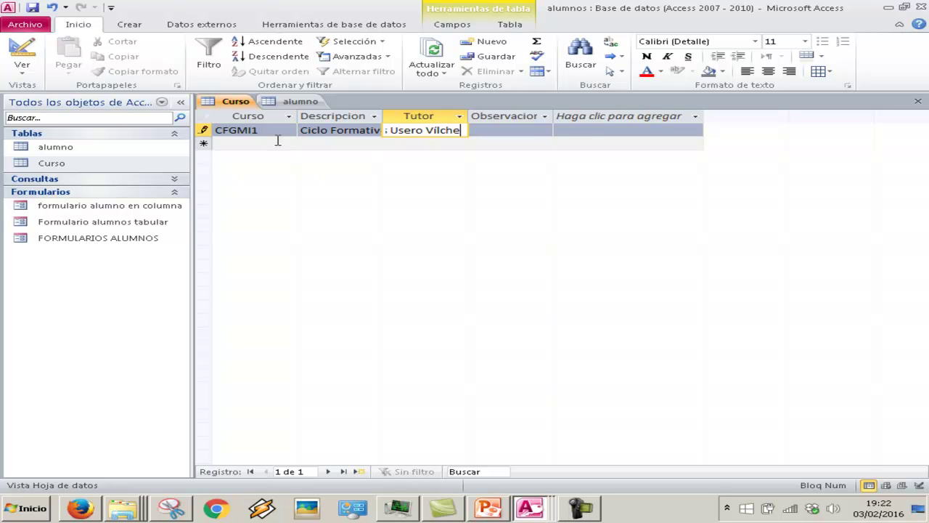
pyautogui.press('Tab')
# Step: Add the second course FPB2, 'Formación Profesional Básica', with its tutor's full name corrected
pyautogui.press('Tab')
pyautogui.press('capslock')
pyautogui.write('FPB')
pyautogui.press('capslock')
pyautogui.press('Tab')
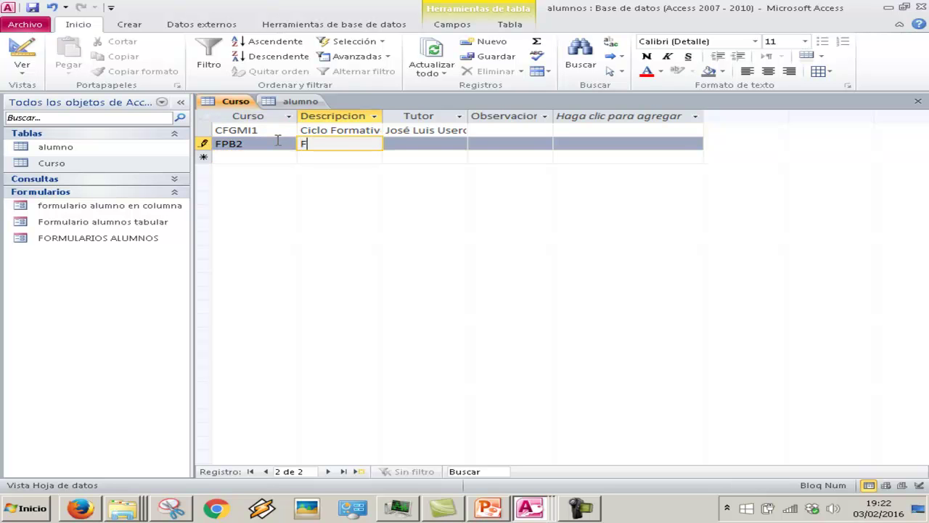
pyautogui.write('Formación Profesion')
pyautogui.write('al Básica')
pyautogui.press('Tab')
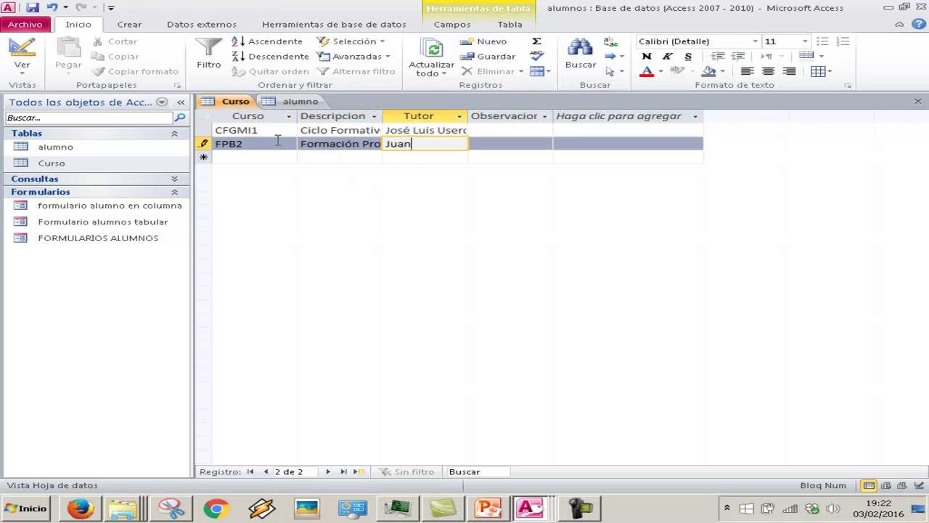
pyautogui.press('BackSpace')
pyautogui.press('BackSpace')
pyautogui.press('BackSpace')
pyautogui.press('BackSpace')
pyautogui.press('BackSpace')
pyautogui.press('BackSpace')
pyautogui.press('BackSpace')
pyautogui.press('BackSpace')
pyautogui.press('Tab')
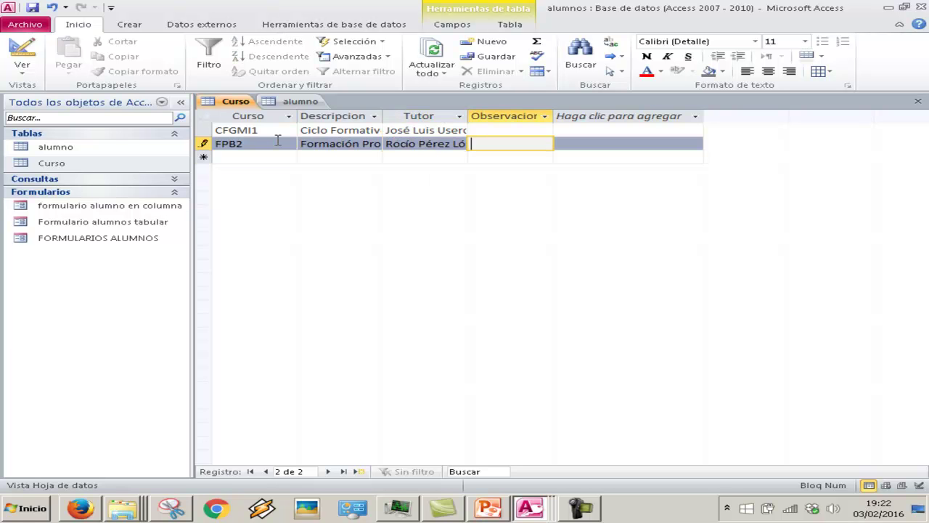
pyautogui.press('Tab')
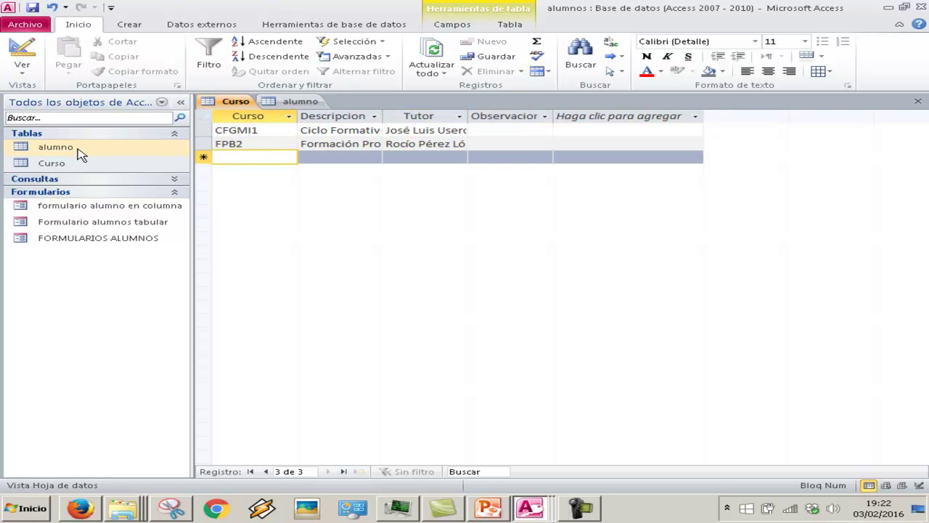
# Step: Close the Curso and alumno tables, reopen Curso, and autofit its Tutor and Descripcion columns
pyautogui.doubleClick(78, 153)
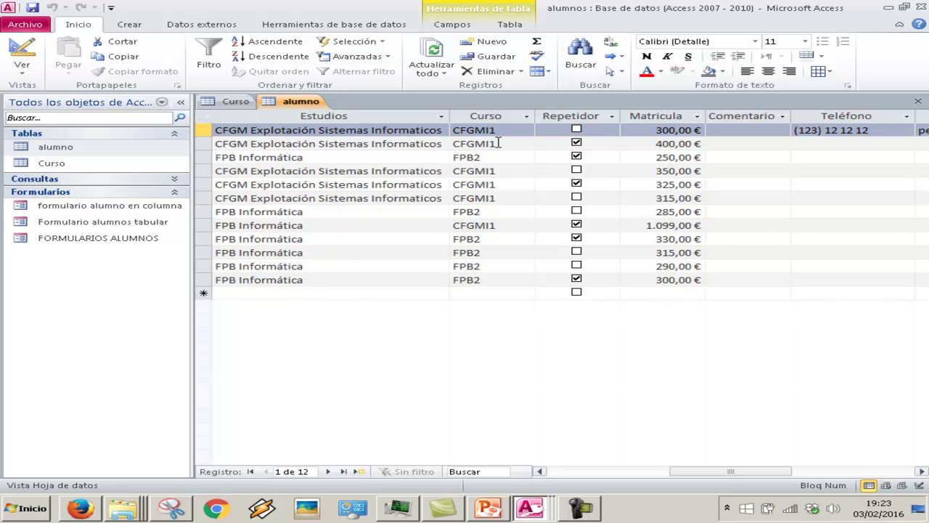
pyautogui.doubleClick(92, 166)
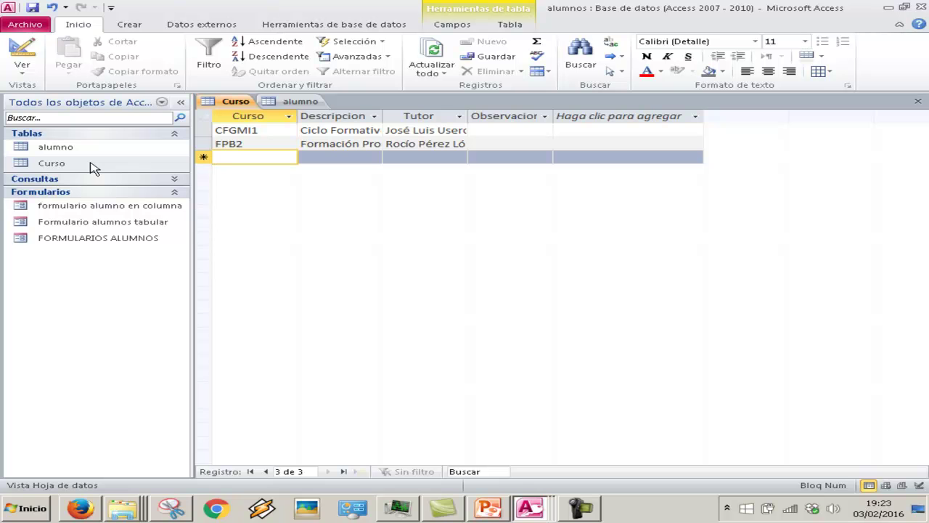
pyautogui.rightClick(219, 106)
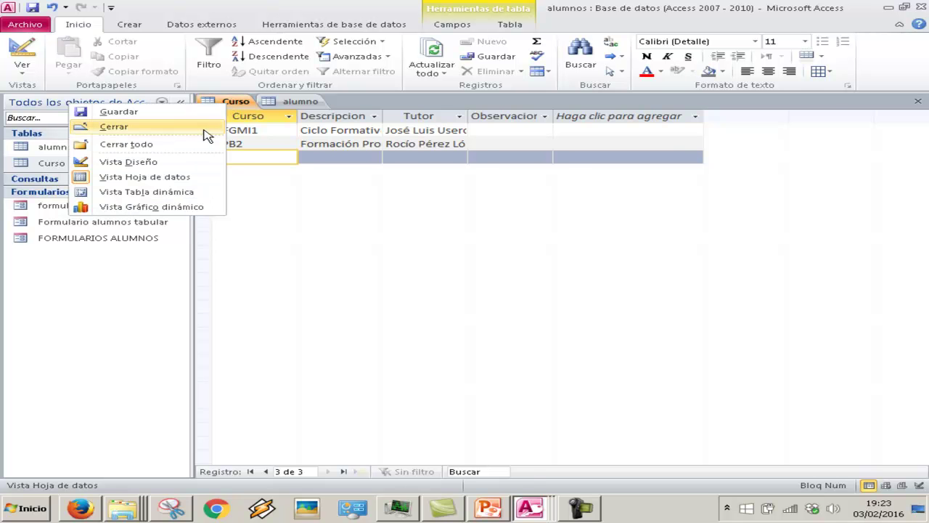
pyautogui.click(207, 136)
pyautogui.rightClick(266, 106)
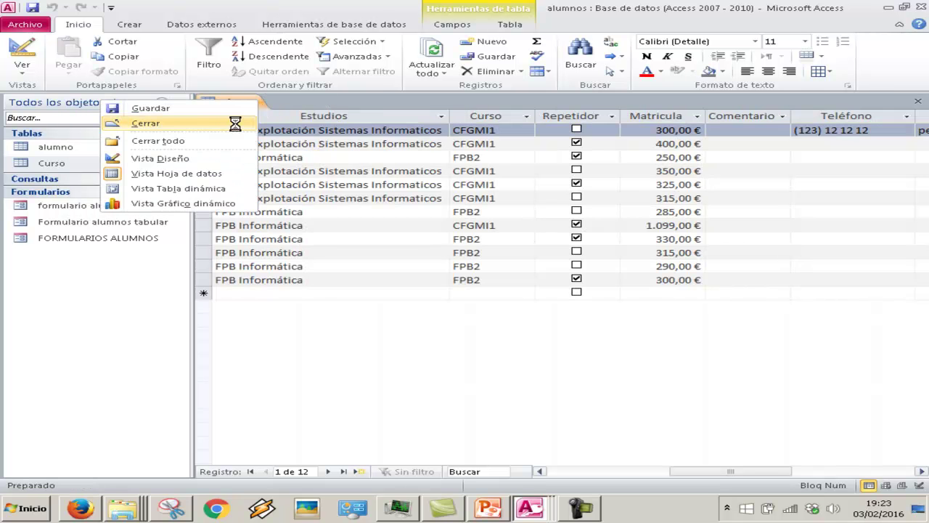
pyautogui.click(239, 129)
pyautogui.doubleClick(95, 166)
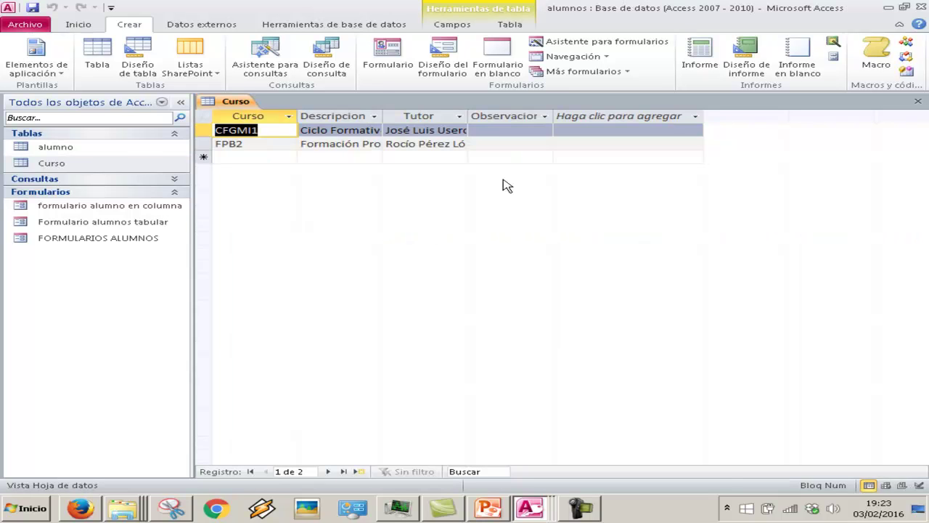
pyautogui.doubleClick(468, 116)
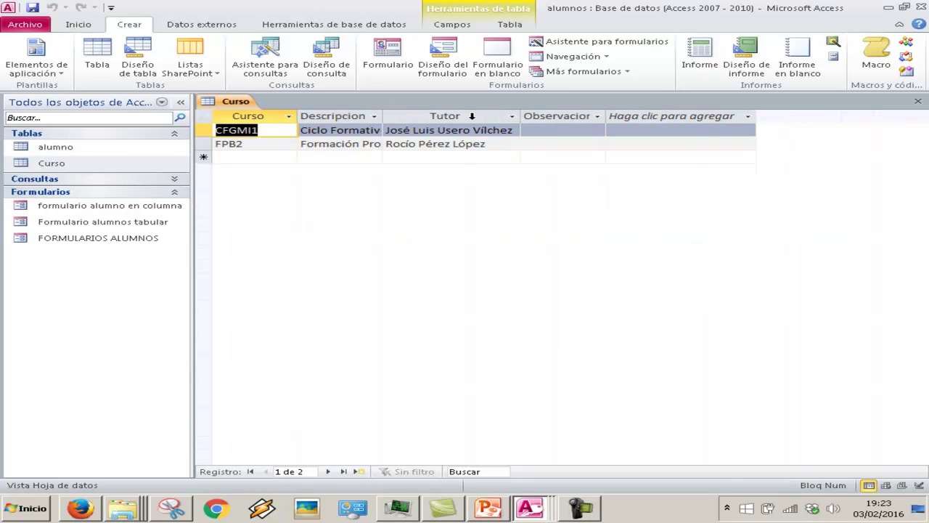
pyautogui.doubleClick(383, 117)
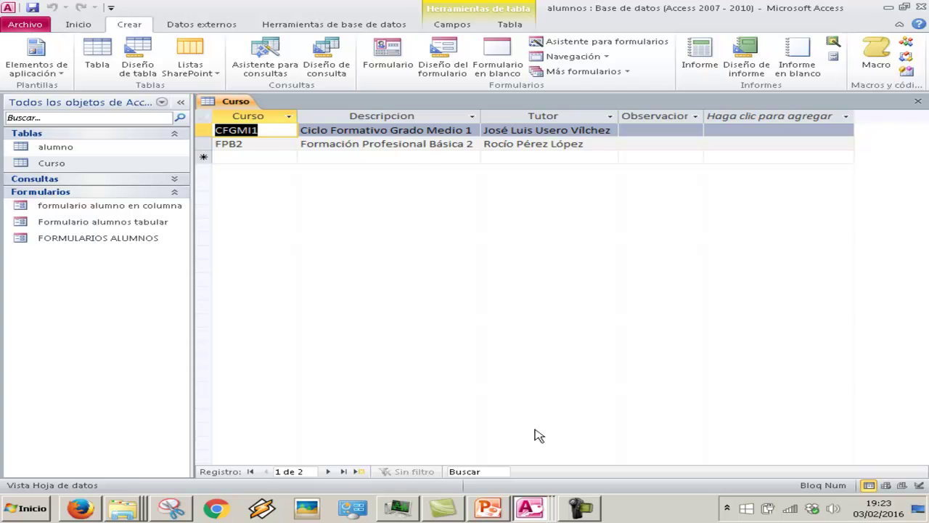
# Step: Snip the Curso datasheet showing both records, then go back to the PowerPoint slide
pyautogui.click(171, 508)
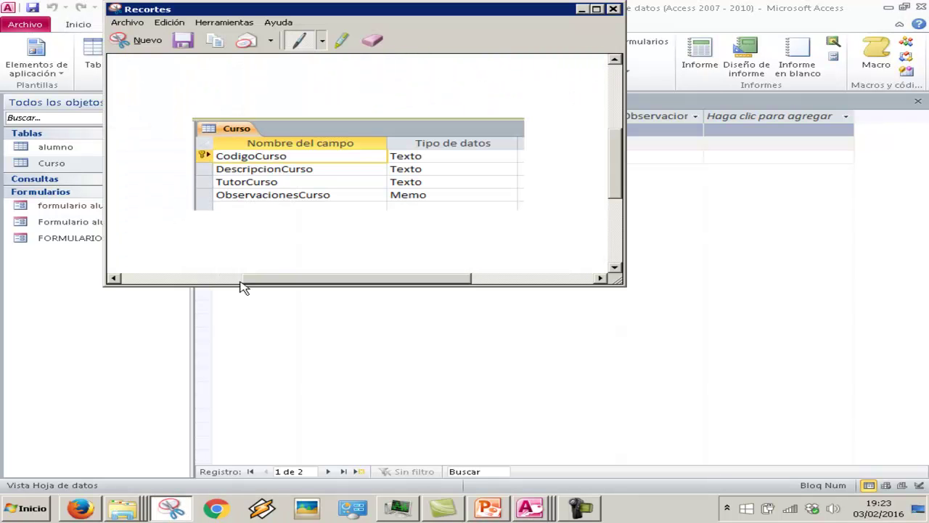
pyautogui.click(143, 42)
pyautogui.moveTo(296, 248); pyautogui.dragTo(381, 311)
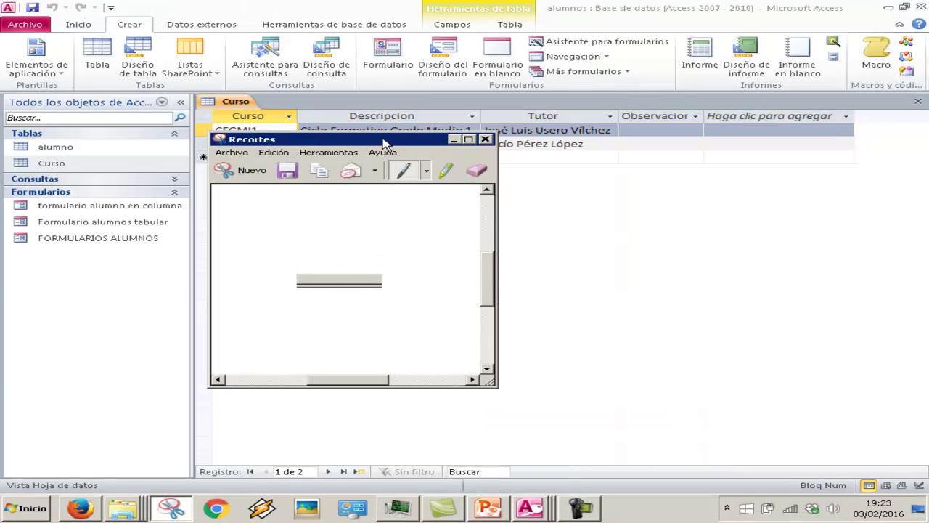
pyautogui.moveTo(383, 141); pyautogui.dragTo(563, 279)
pyautogui.click(425, 305)
pyautogui.click(219, 136)
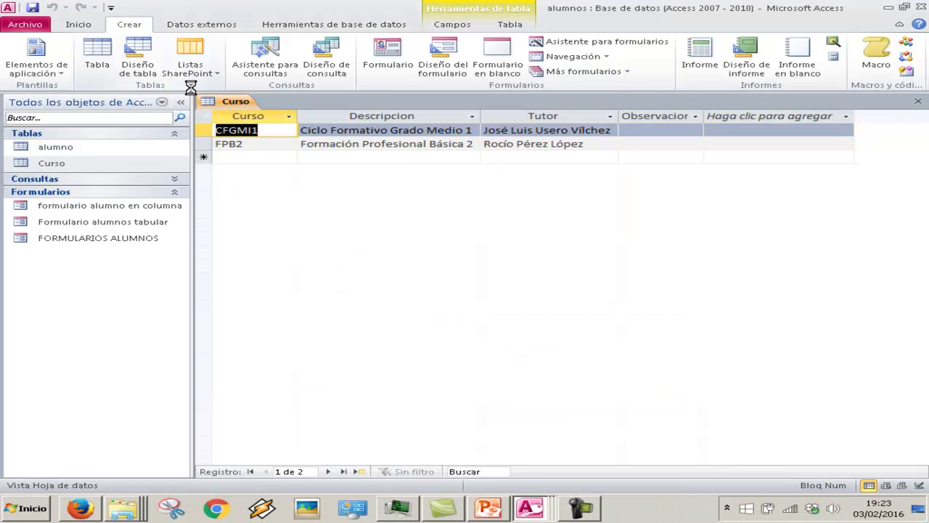
pyautogui.moveTo(198, 92); pyautogui.dragTo(711, 168)
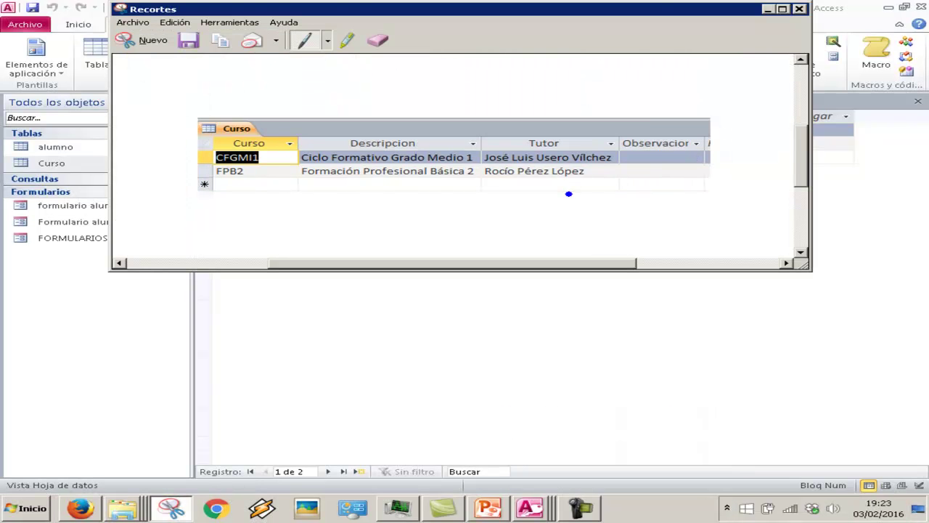
pyautogui.click(494, 508)
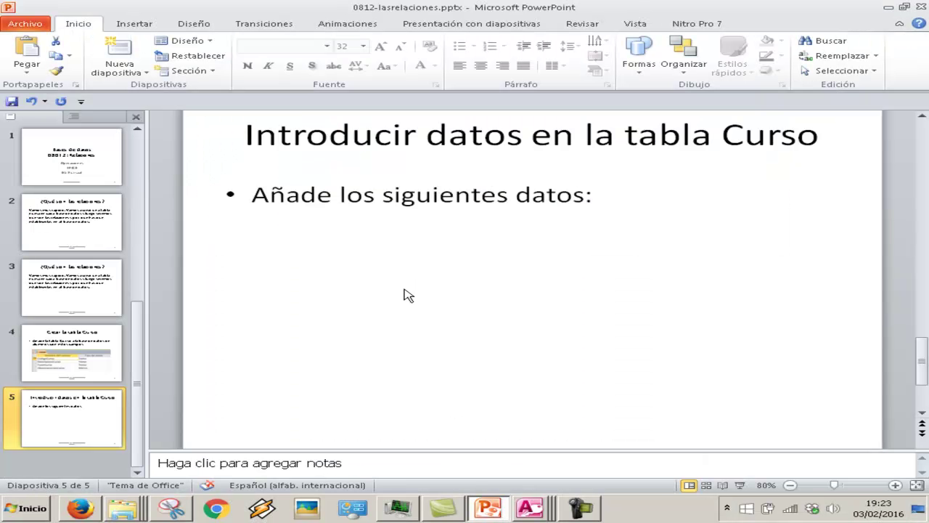
# Step: Paste the Curso table snip onto slide 5 and enlarge it below the bullet text
pyautogui.hotkey('ctrl', 'v')
pyautogui.moveTo(464, 224); pyautogui.dragTo(457, 201)
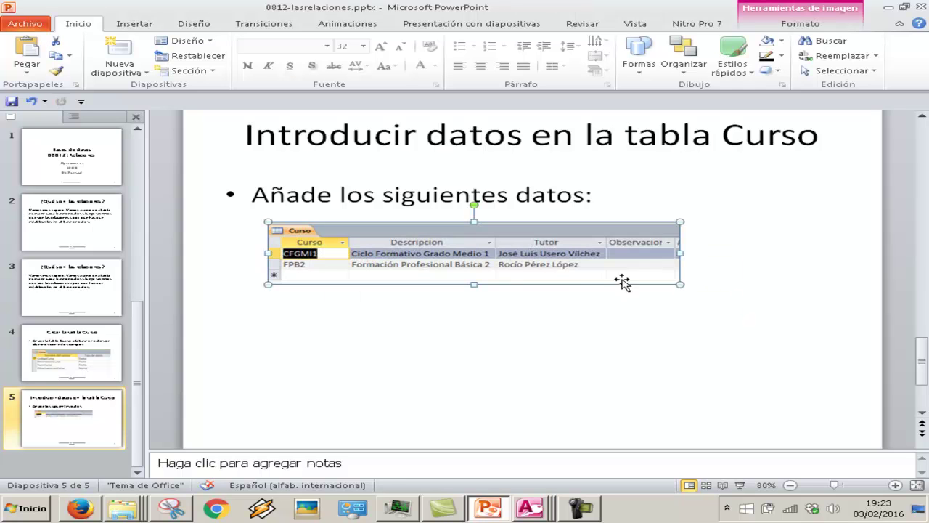
pyautogui.moveTo(681, 284); pyautogui.dragTo(645, 305)
pyautogui.moveTo(848, 302); pyautogui.dragTo(791, 327)
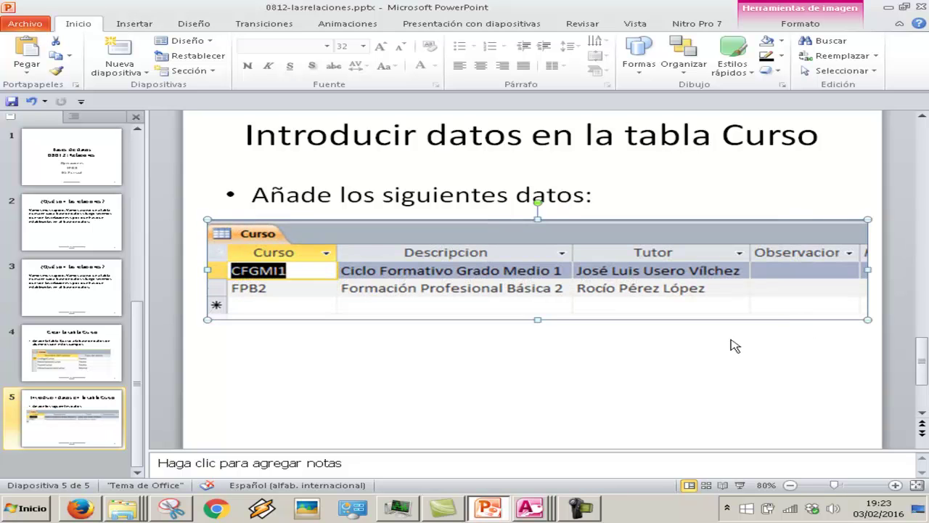
pyautogui.click(555, 379)
# Step: Duplicate slide 5 as slide 6 and remove the table picture from the copy
pyautogui.scroll(-1, 554, 381)
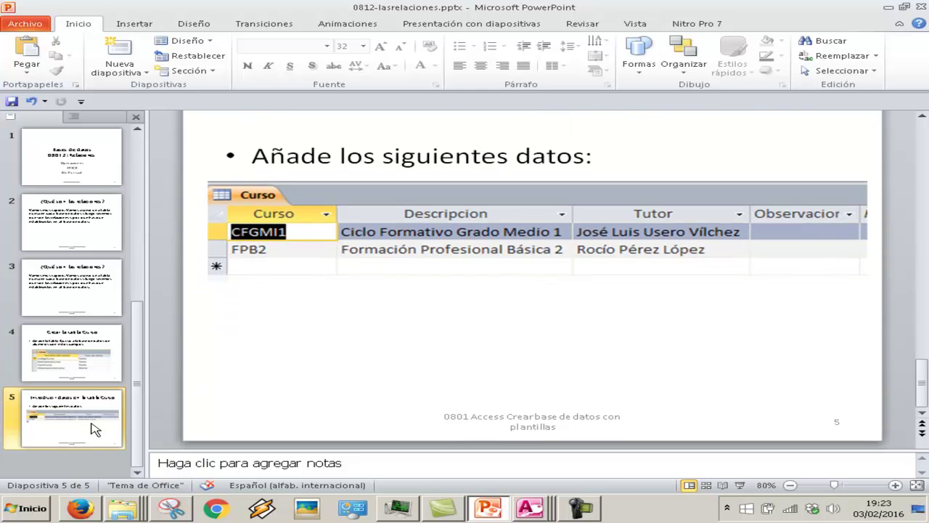
pyautogui.rightClick(93, 425)
pyautogui.click(167, 270)
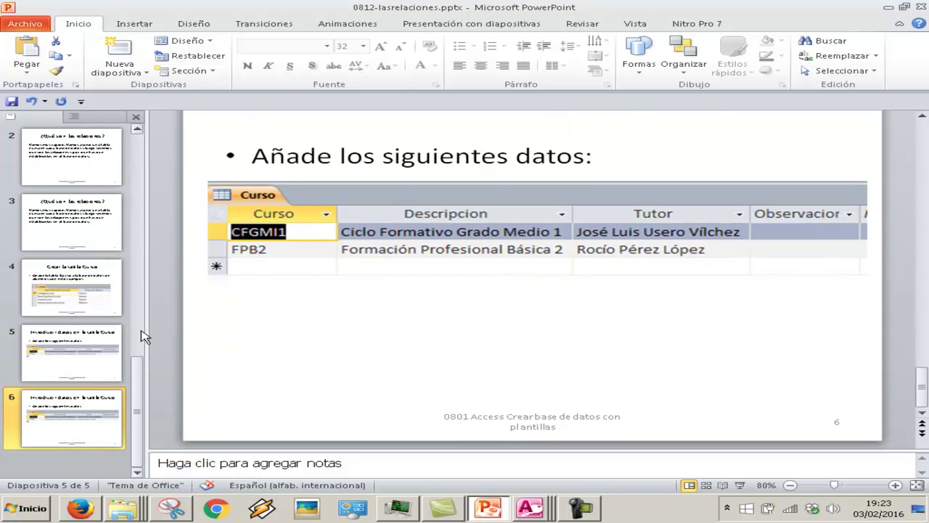
pyautogui.click(362, 273)
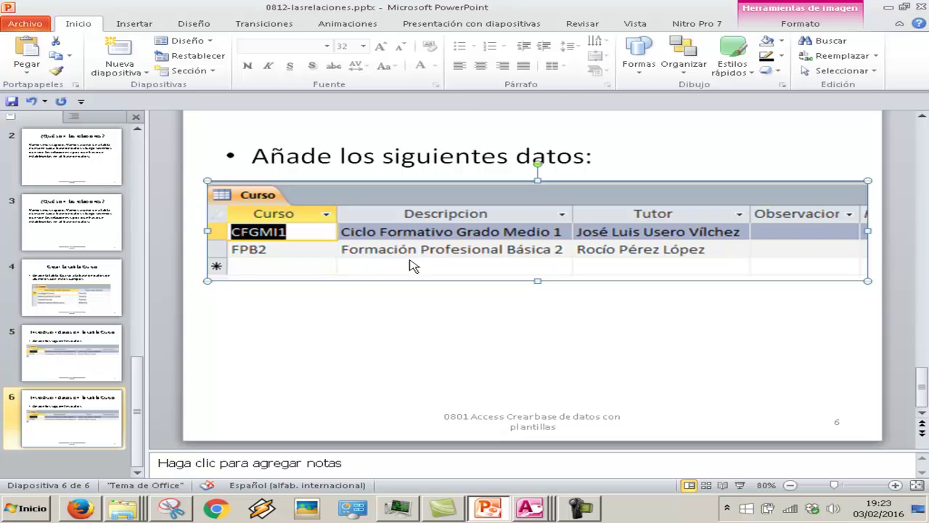
pyautogui.press('Delete')
pyautogui.scroll(1, 503, 199)
# Step: Retitle slide 6 'Ahora sí, relaciones'
pyautogui.click(557, 190)
pyautogui.scroll(1, 700, 169)
pyautogui.moveTo(828, 147); pyautogui.dragTo(315, 135)
pyautogui.write('Ahora sñi')
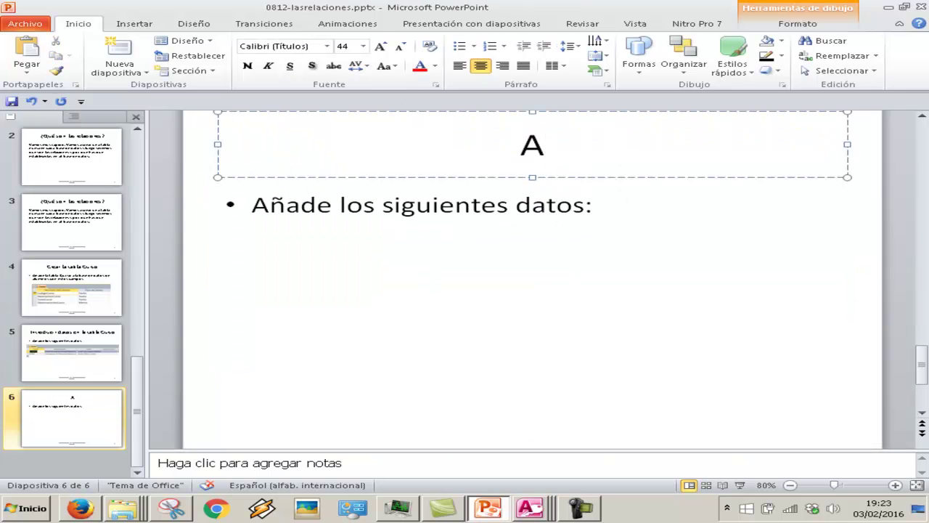
pyautogui.press('BackSpace')
pyautogui.press('BackSpace')
pyautogui.write('í, relaciones')
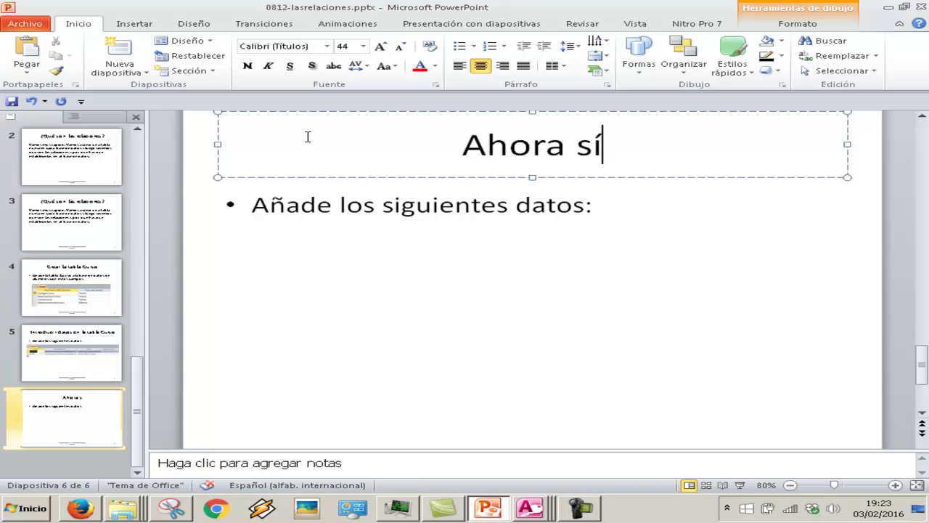
# Step: Replace the bullet wording with 'Ahora vamos a relacionar las dos tablas'
pyautogui.click(531, 204)
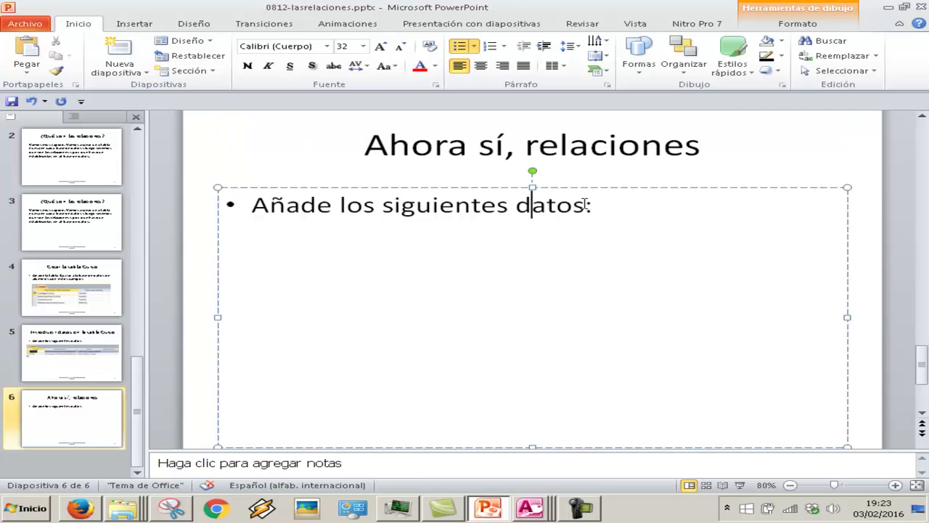
pyautogui.moveTo(591, 206); pyautogui.dragTo(252, 206)
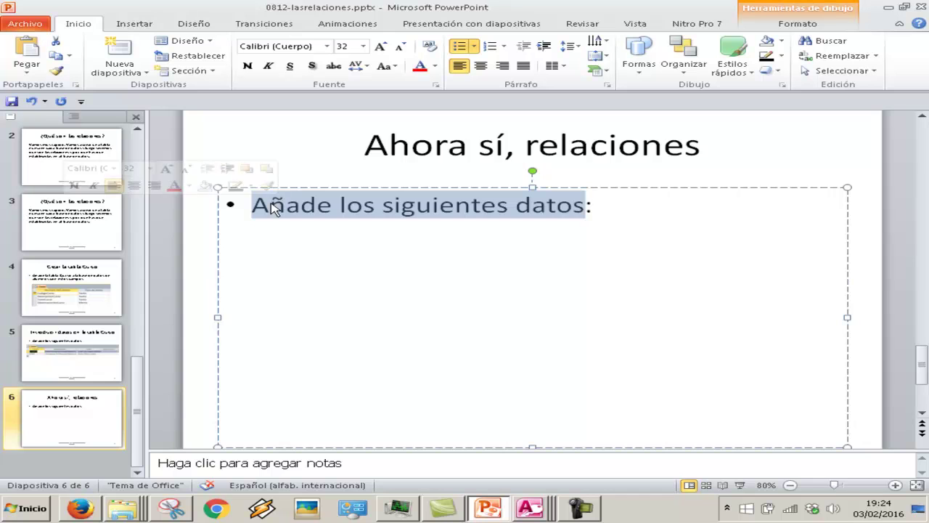
pyautogui.write('Ahora vamos a relacionr:')
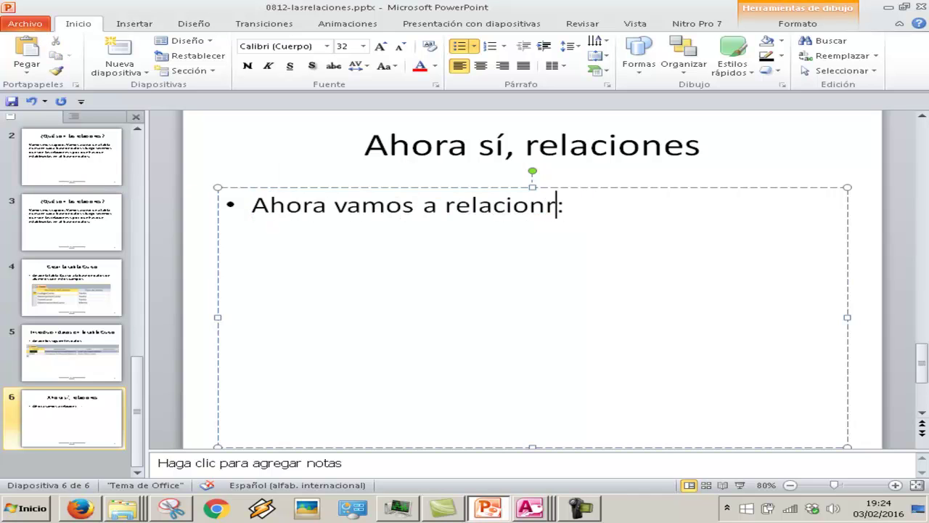
pyautogui.press('BackSpace')
pyautogui.write('ar las dos ta')
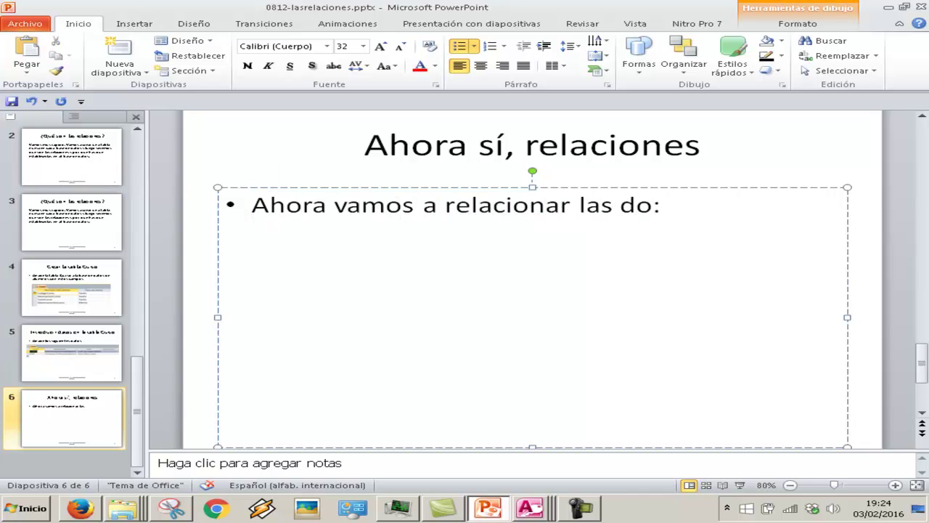
pyautogui.write('blas')
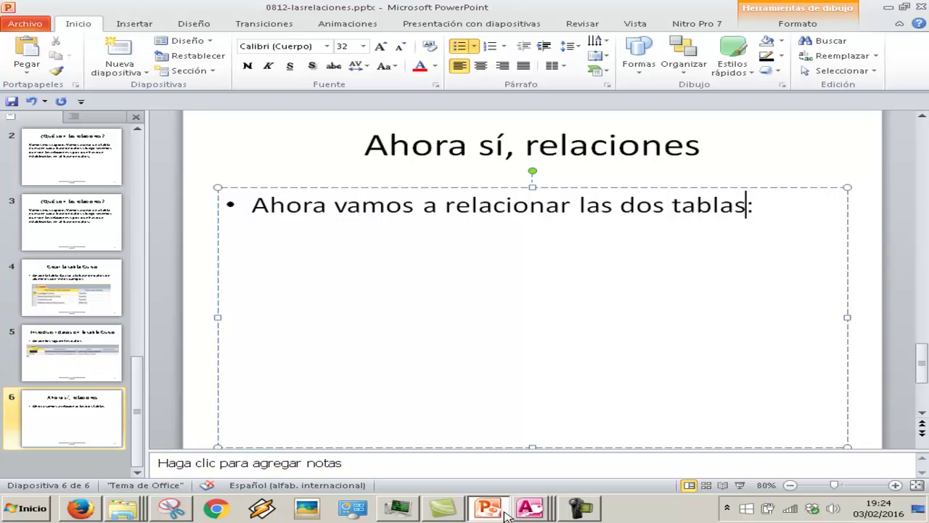
pyautogui.click(530, 508)
# Step: Save and close the Curso table in the alumnos database, then show the Herramientas de base de datos ribbon
pyautogui.click(541, 481)
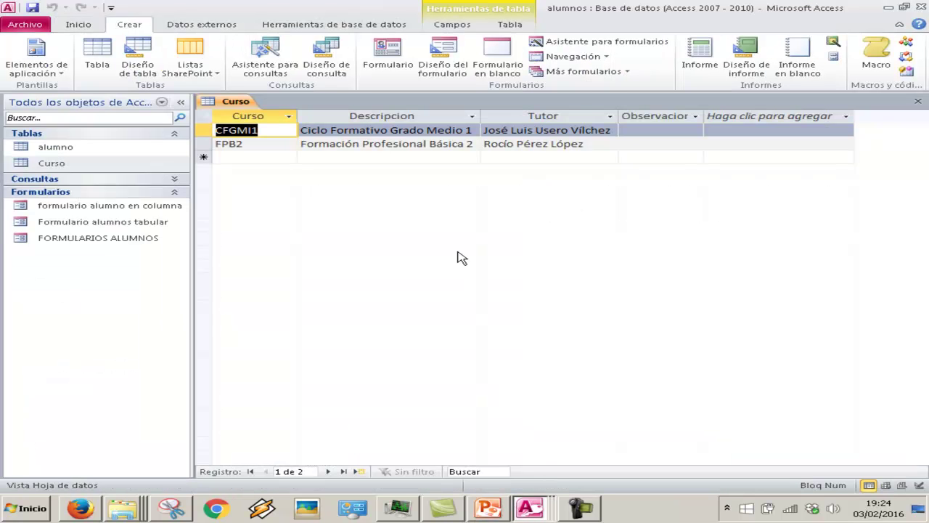
pyautogui.click(918, 101)
pyautogui.click(376, 285)
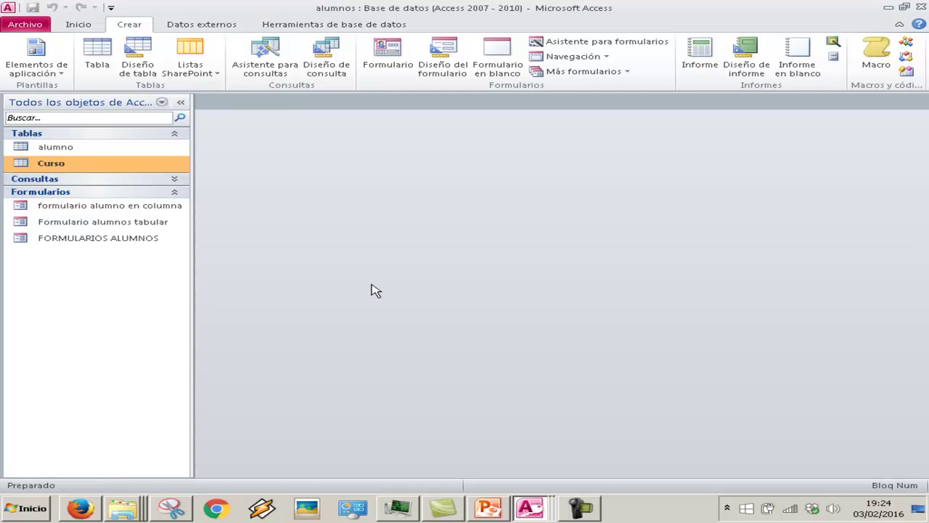
pyautogui.click(80, 24)
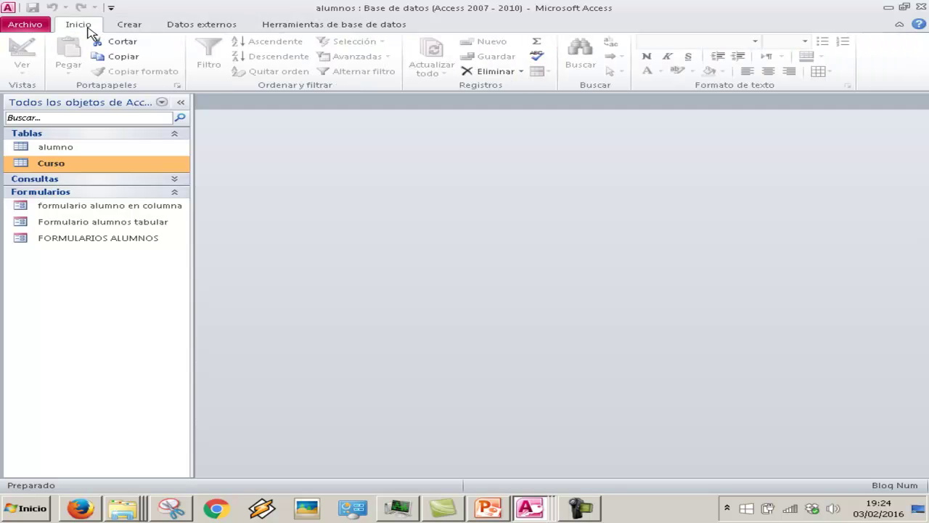
pyautogui.click(280, 26)
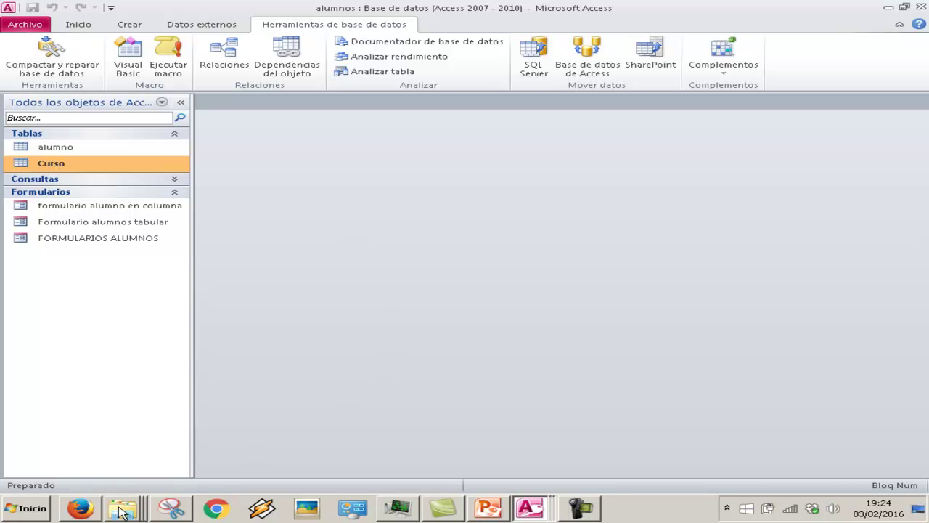
# Step: End the first bullet with a period and add 'Haz clic en la pestaña Herramientas de base datos.'
pyautogui.click(490, 509)
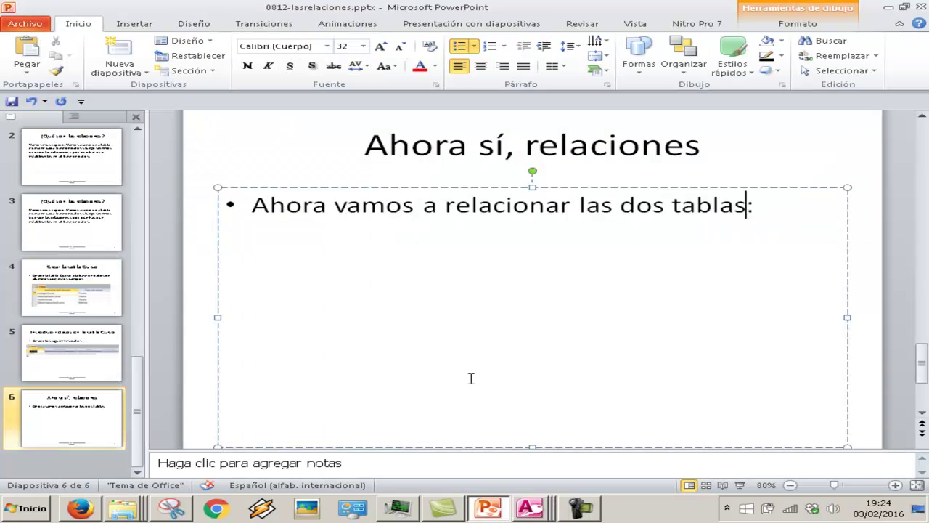
pyautogui.press('BackSpace')
pyautogui.write('.')
pyautogui.press('Return')
pyautogui.write('Haz clic en la pestaña')
pyautogui.click(543, 500)
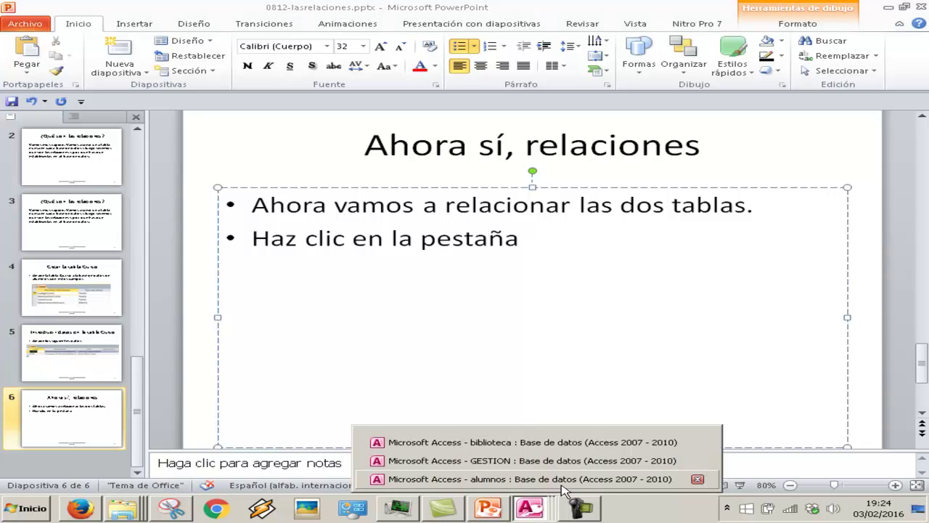
pyautogui.click(566, 483)
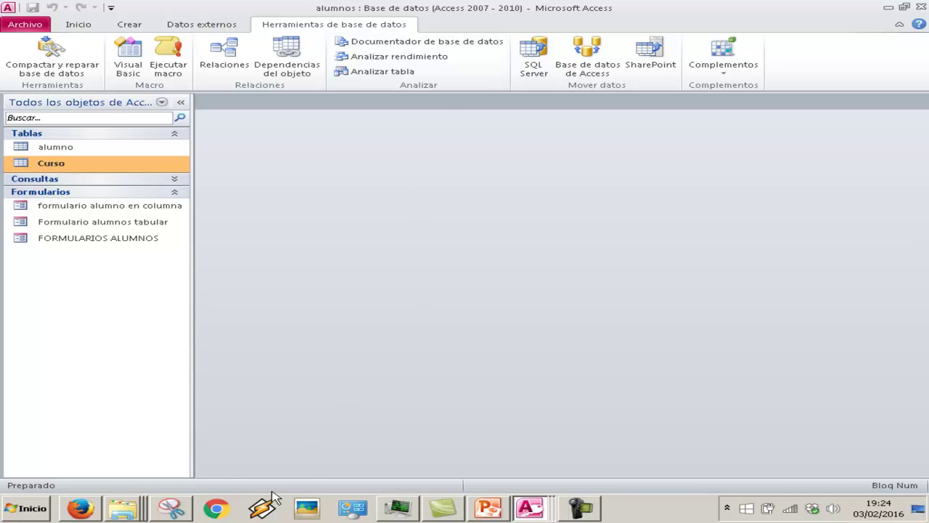
pyautogui.click(496, 510)
pyautogui.write('Herramientas de base d')
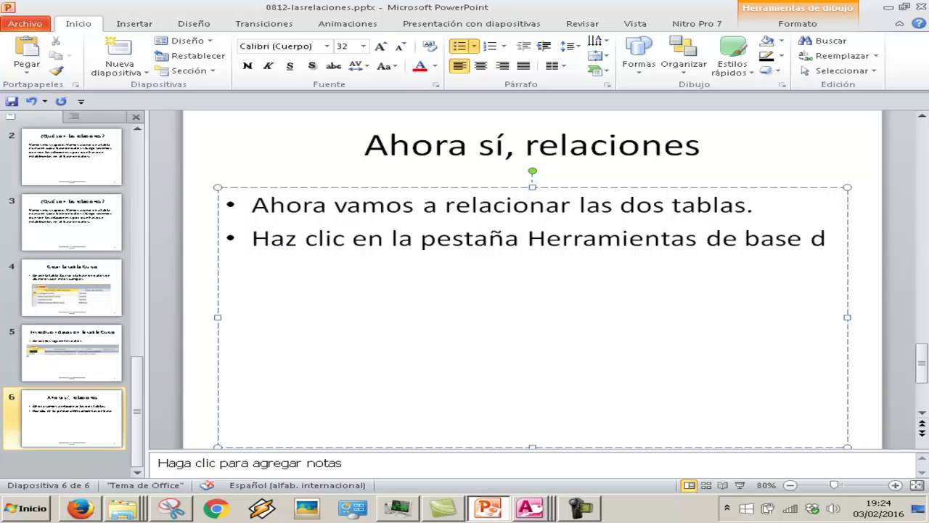
pyautogui.write('atos.')
# Step: Add the bullet 'Haz clic en el botón Relaciones' and indent both new steps as sub-items
pyautogui.press('Return')
pyautogui.write('Haz clic en el botón Relaciones.')
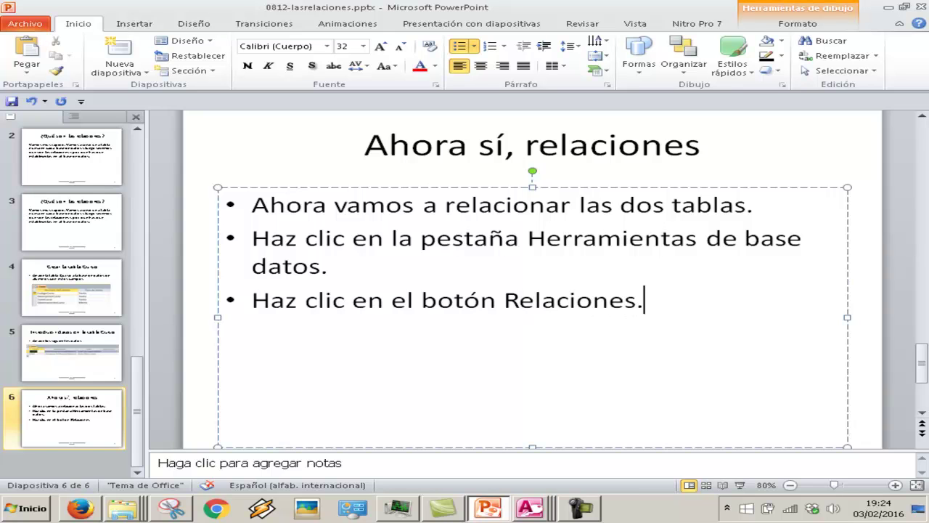
pyautogui.press('Tab')
pyautogui.press('Down')
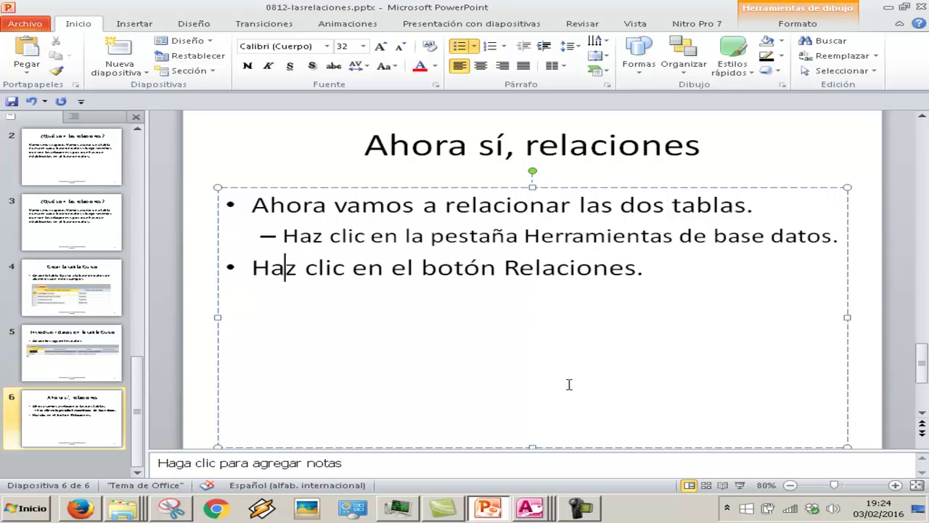
pyautogui.press('Tab')
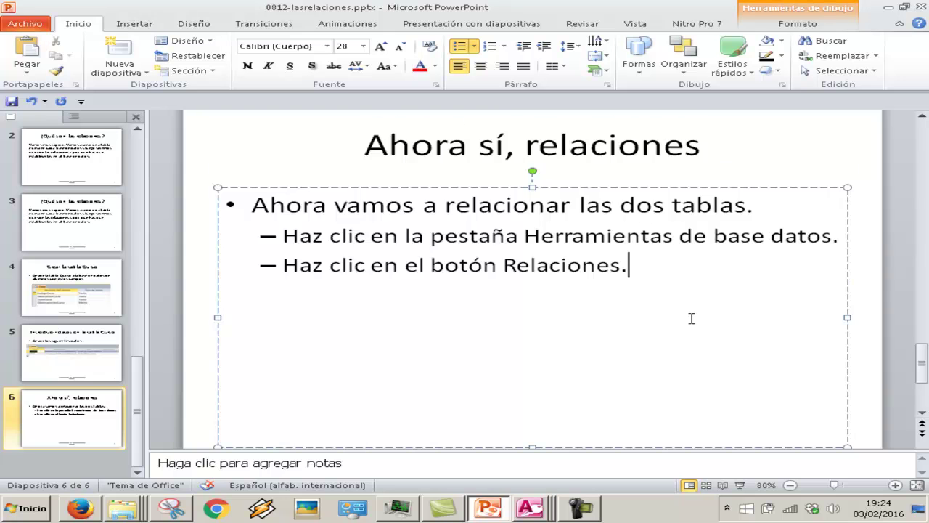
pyautogui.scroll(-1, 692, 318)
# Step: Try a snip of the top-left of the Access window and move the Snipping Tool aside
pyautogui.moveTo(535, 509)
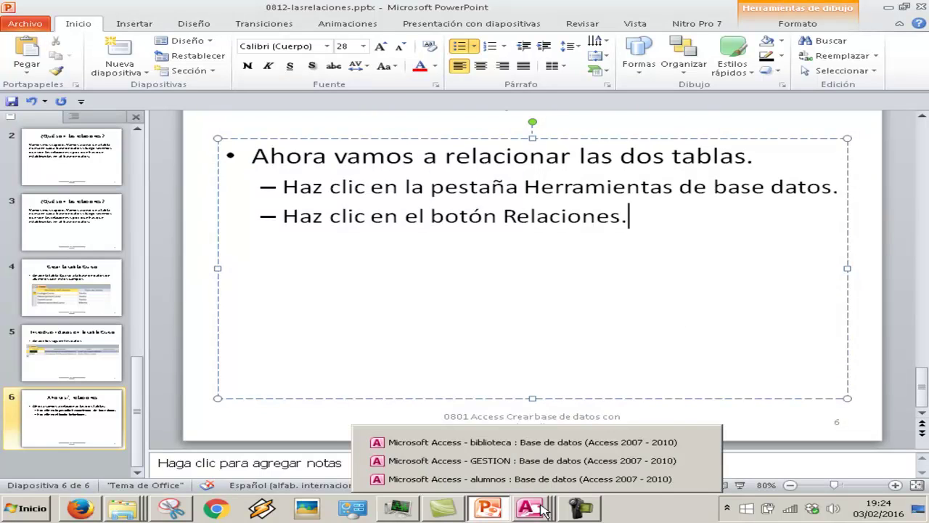
pyautogui.click(560, 479)
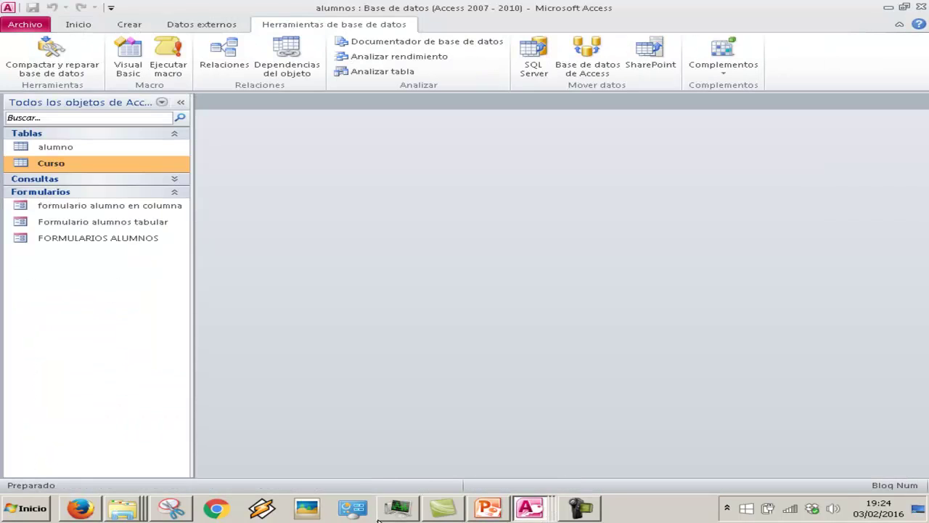
pyautogui.click(171, 508)
pyautogui.click(145, 42)
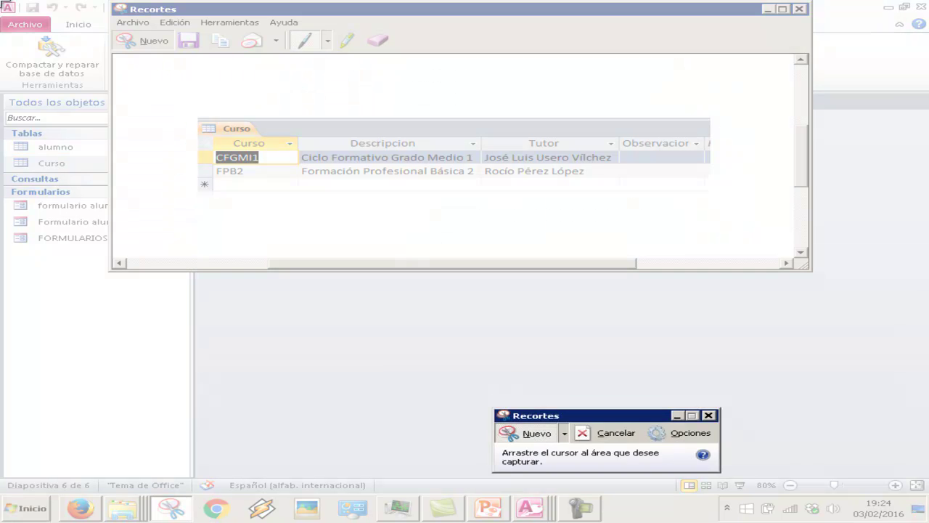
pyautogui.moveTo(2, 1); pyautogui.dragTo(216, 85)
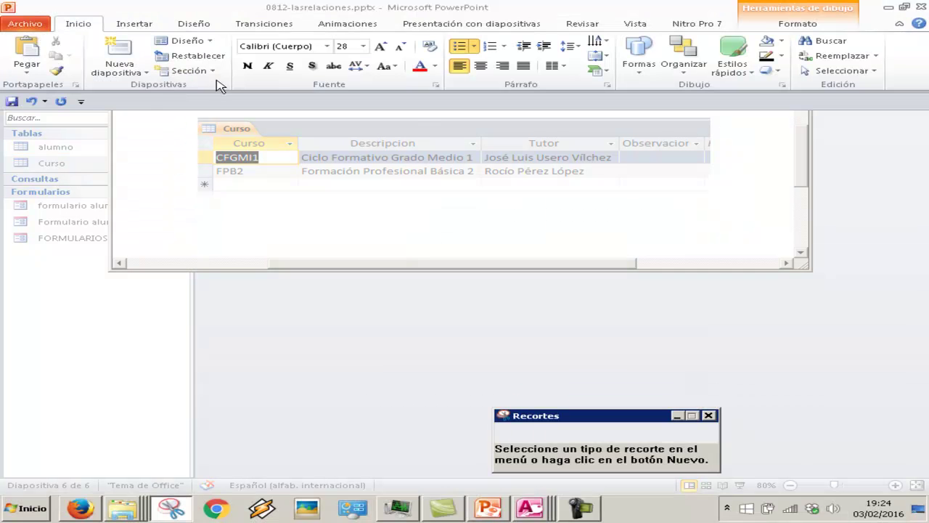
pyautogui.moveTo(303, 80); pyautogui.dragTo(532, 311)
# Step: Capture the Access Herramientas de base de datos ribbon and paste it onto slide 6
pyautogui.moveTo(539, 508)
pyautogui.click(543, 484)
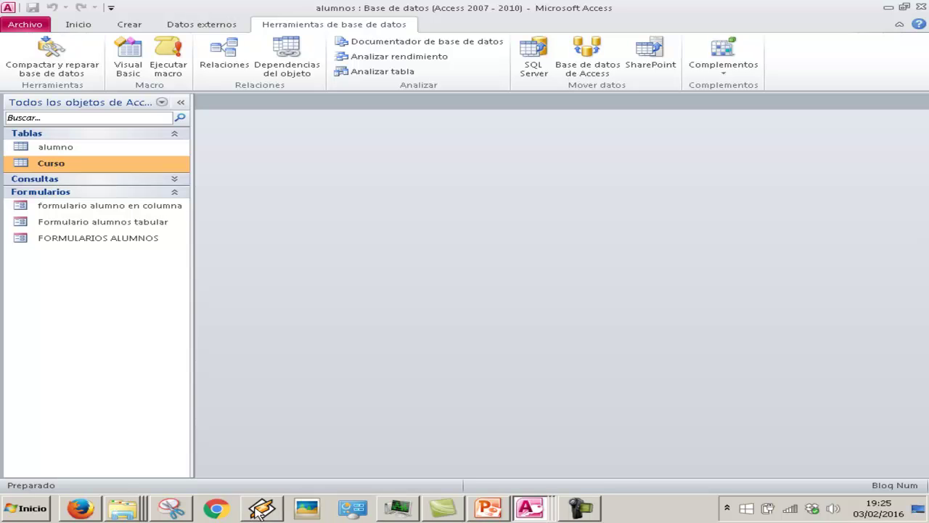
pyautogui.click(170, 508)
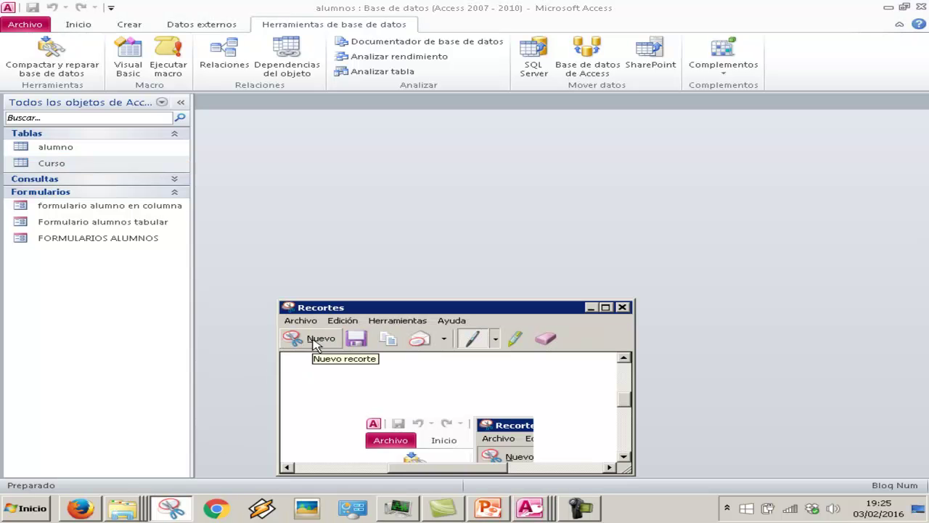
pyautogui.click(315, 341)
pyautogui.moveTo(1, 1); pyautogui.dragTo(511, 94)
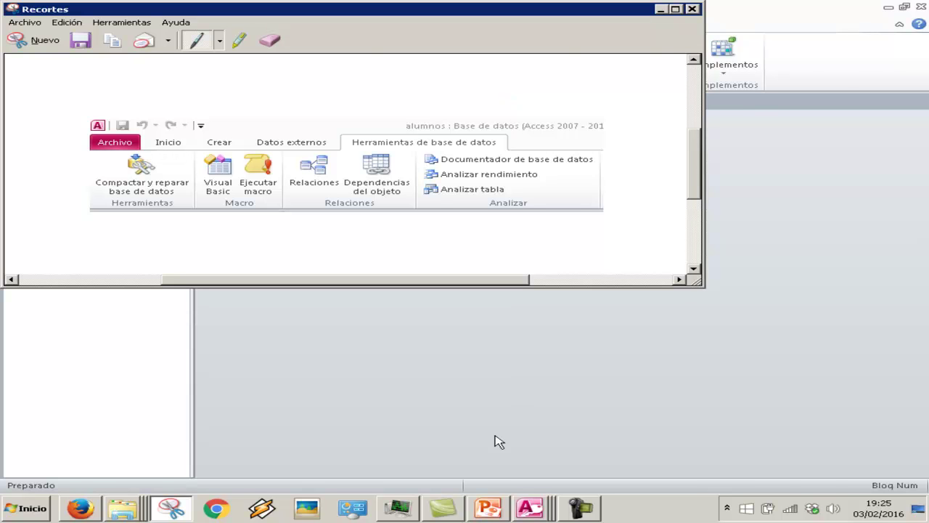
pyautogui.click(488, 507)
pyautogui.hotkey('ctrl', 'v')
# Step: Enlarge the ribbon picture below the steps, centre it, and set the footer to '0812 Relaciones'
pyautogui.moveTo(530, 274); pyautogui.dragTo(432, 304)
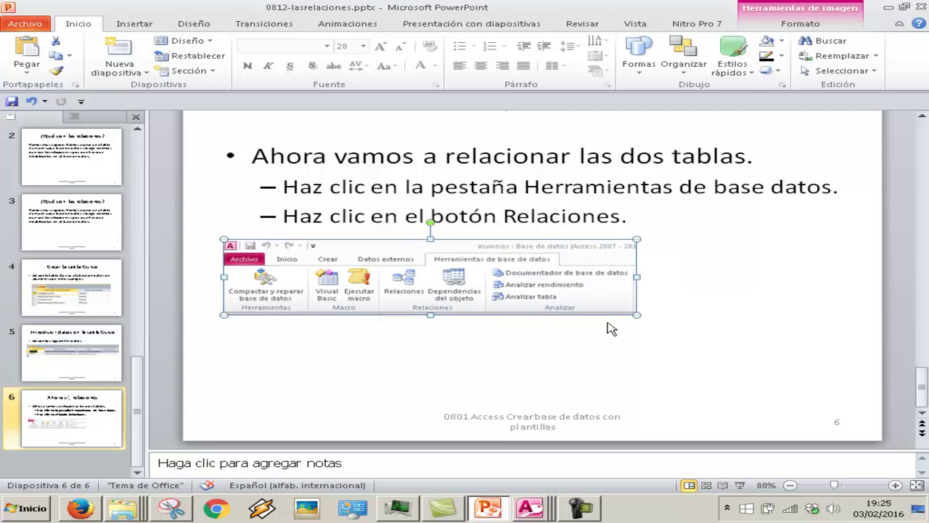
pyautogui.moveTo(636, 316); pyautogui.dragTo(739, 359)
pyautogui.click(506, 419)
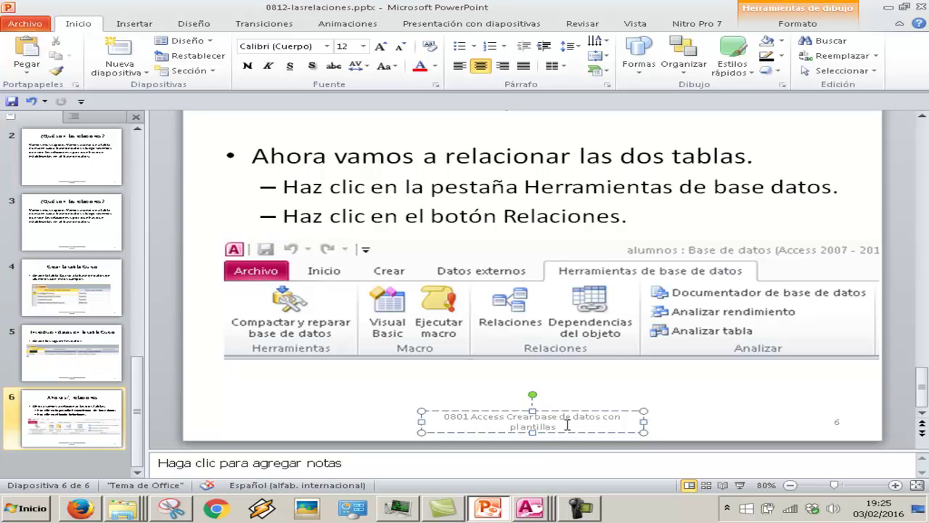
pyautogui.press('Delete')
pyautogui.press('Delete')
pyautogui.press('Delete')
pyautogui.write('2')
pyautogui.hotkey('shift', 'End')
pyautogui.hotkey('shift', 'Down')
pyautogui.press('Delete')
pyautogui.write('Relaciones')
pyautogui.click(540, 351)
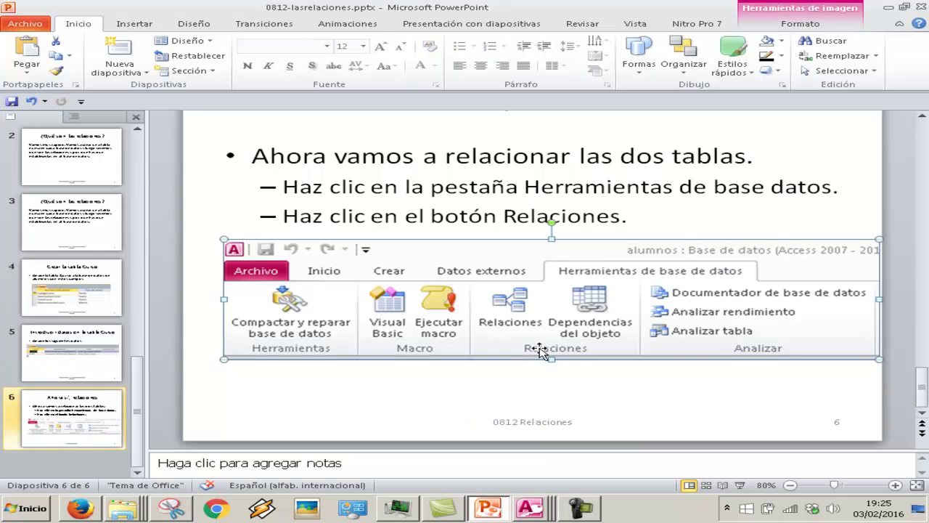
pyautogui.moveTo(537, 348); pyautogui.dragTo(520, 348)
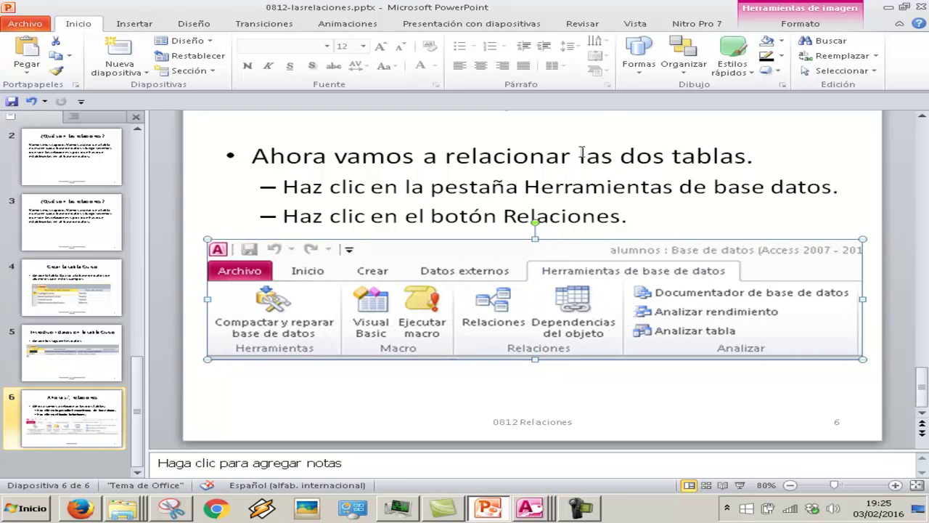